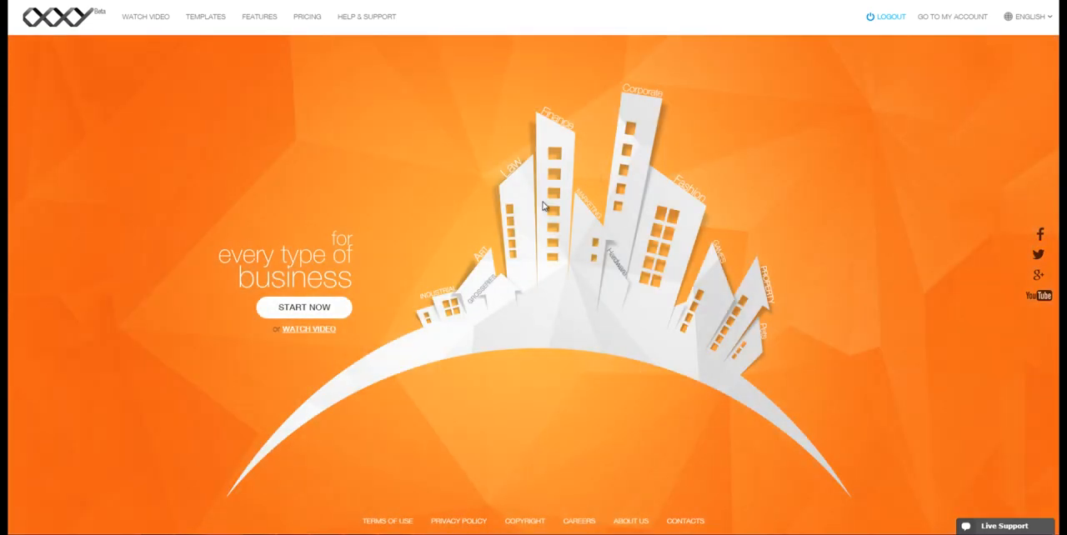
- Browse the templates and load the B2b1 business template in the editor
left_click(323, 309)
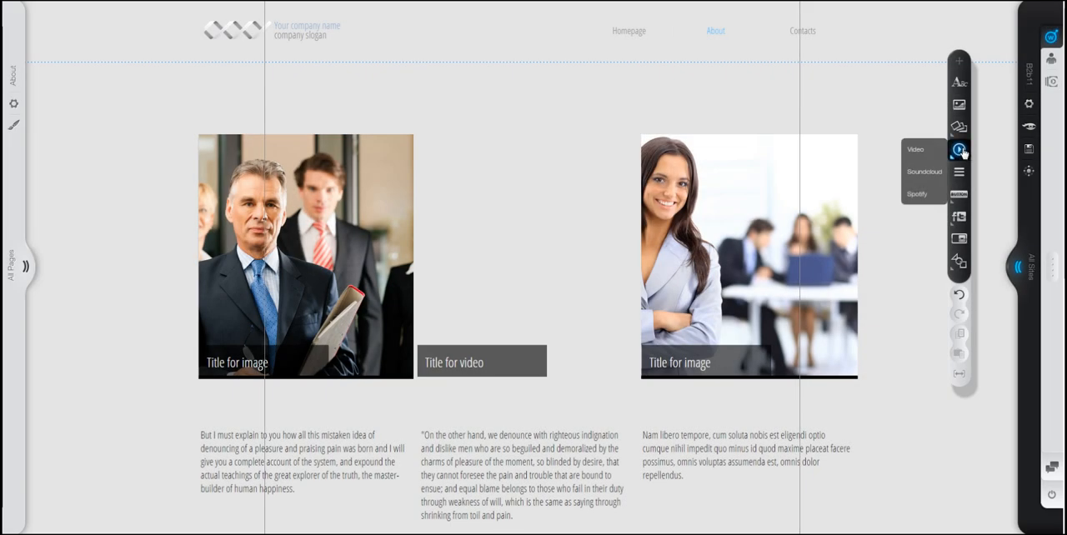
- Add a YouTube video and enlarge it to fill the middle column between the images
left_click(915, 150)
left_click_drag(642, 262, 650, 375)
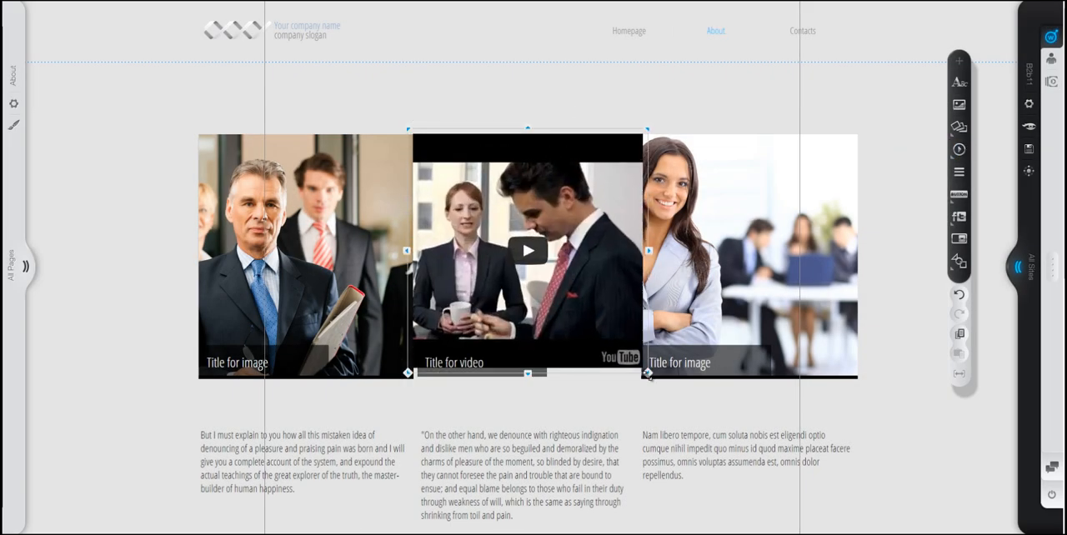
left_click(650, 405)
- Move the three text blocks above the row of images
left_click_drag(748, 498, 302, 440)
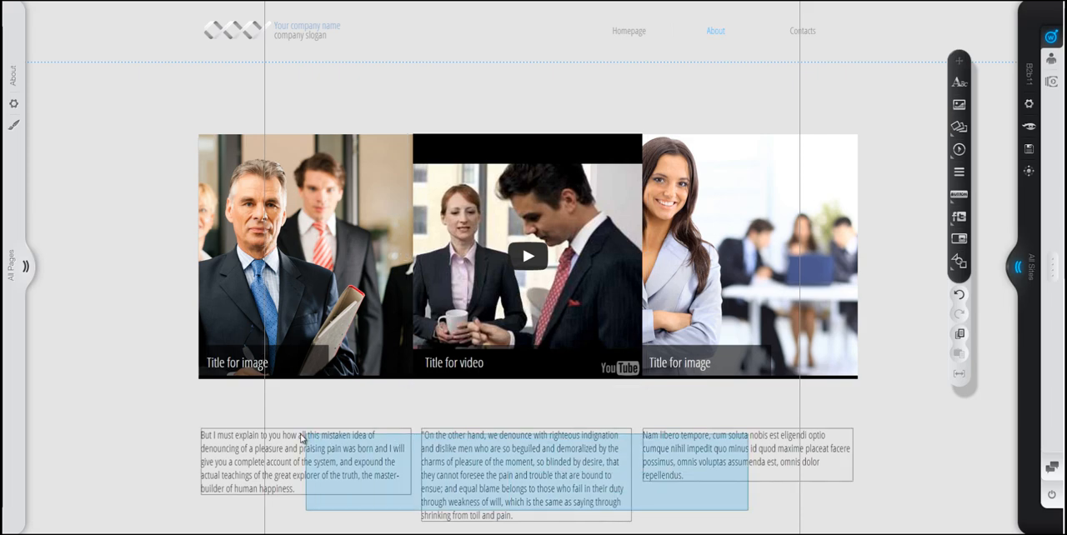
left_click_drag(516, 459, 516, 109)
mouse_move(827, 409)
left_mouse_down()
mouse_move(411, 313)
mouse_move(305, 302)
left_mouse_up()
left_click_drag(525, 258, 529, 342)
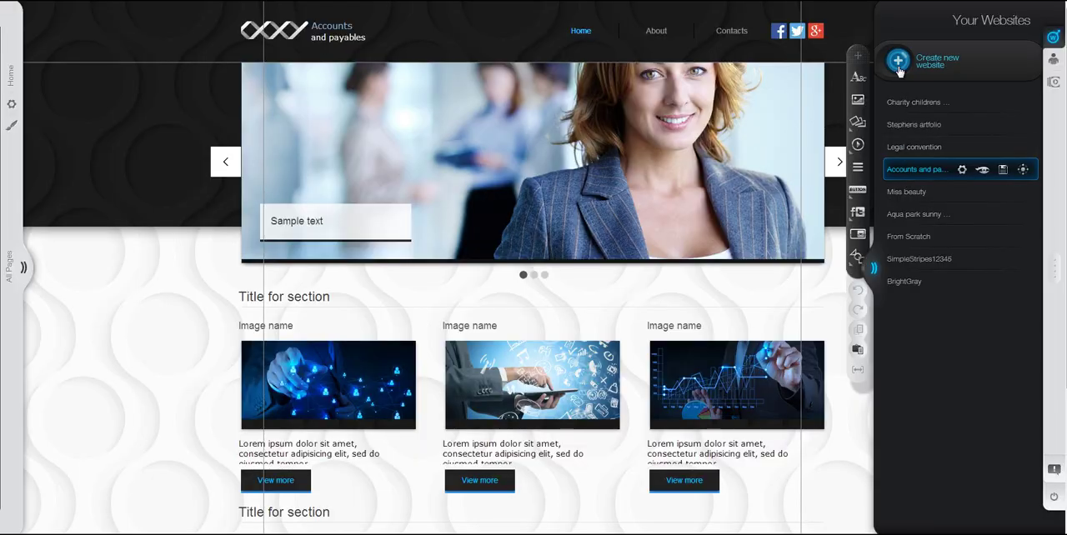
- Create a new website from a colourful template and browse its About Us and Contacts pages
left_click(899, 64)
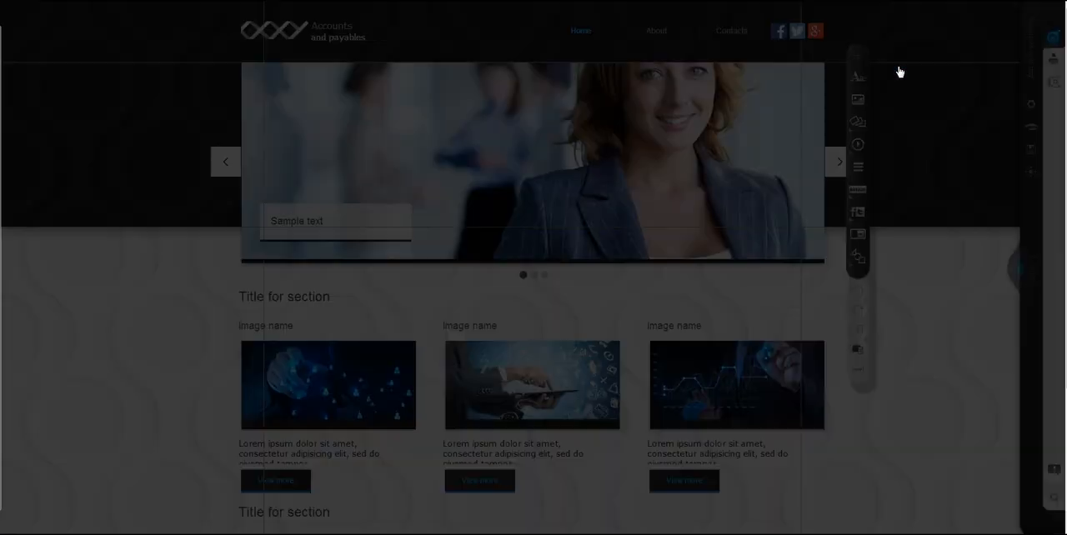
left_click(118, 455)
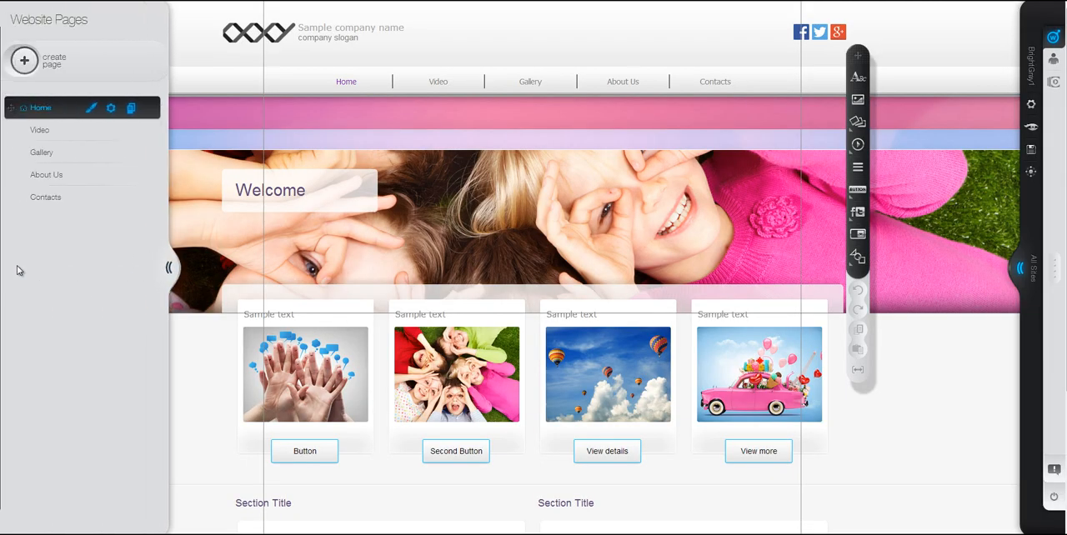
left_click(46, 175)
left_click(41, 197)
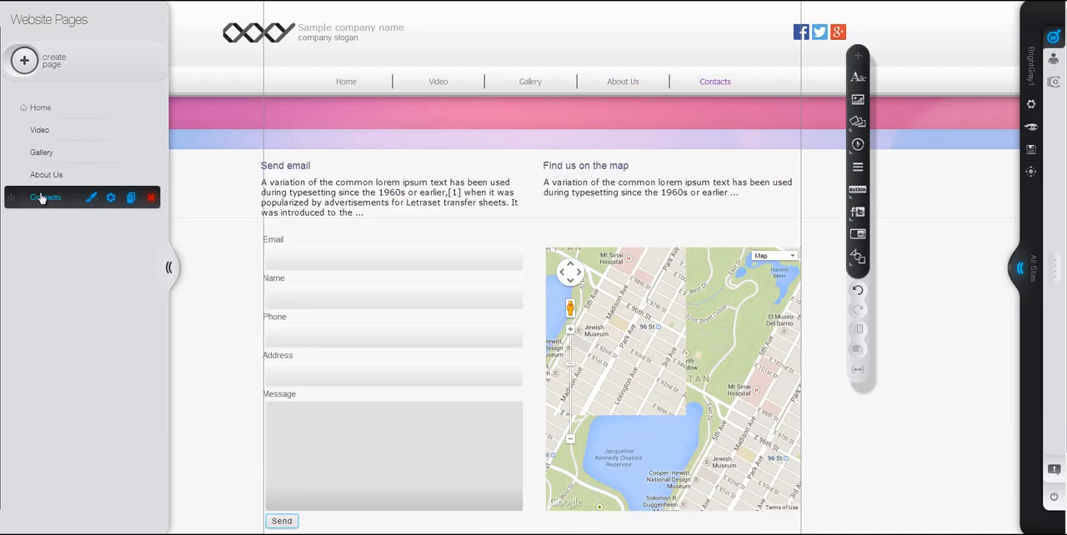
- Create a page named 'New page'
left_click(40, 109)
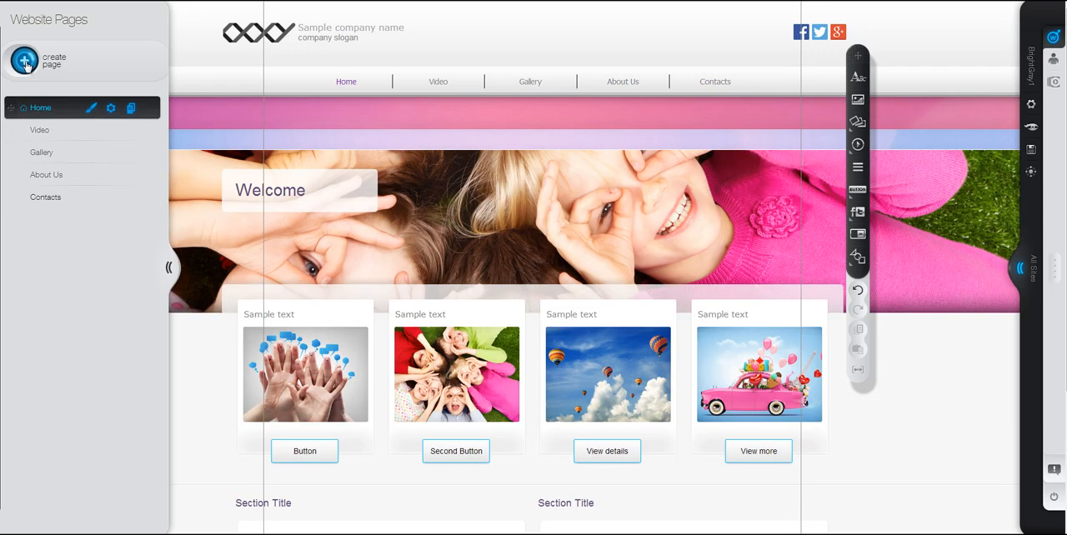
left_click(24, 60)
type("New page")
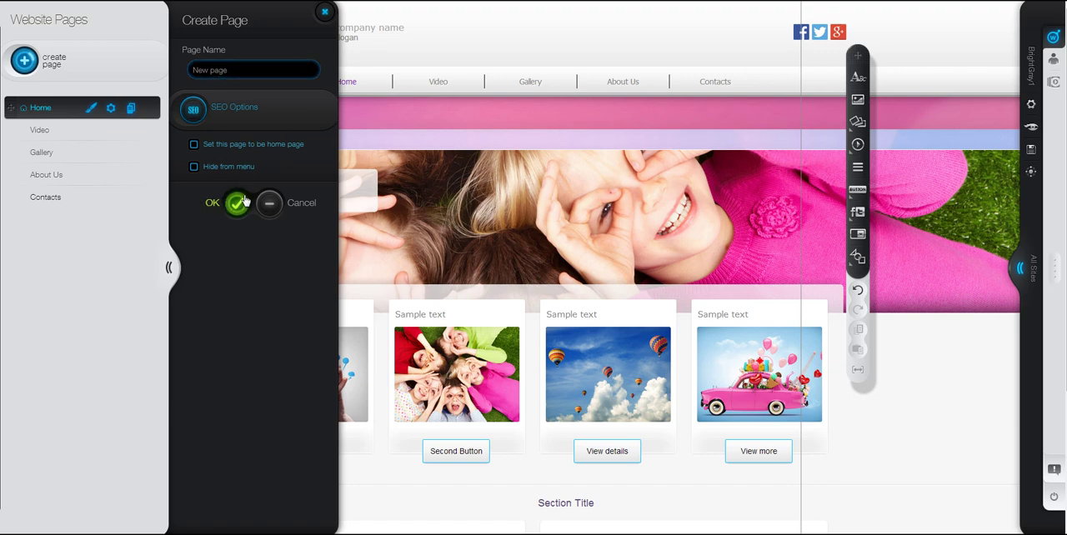
left_click(237, 202)
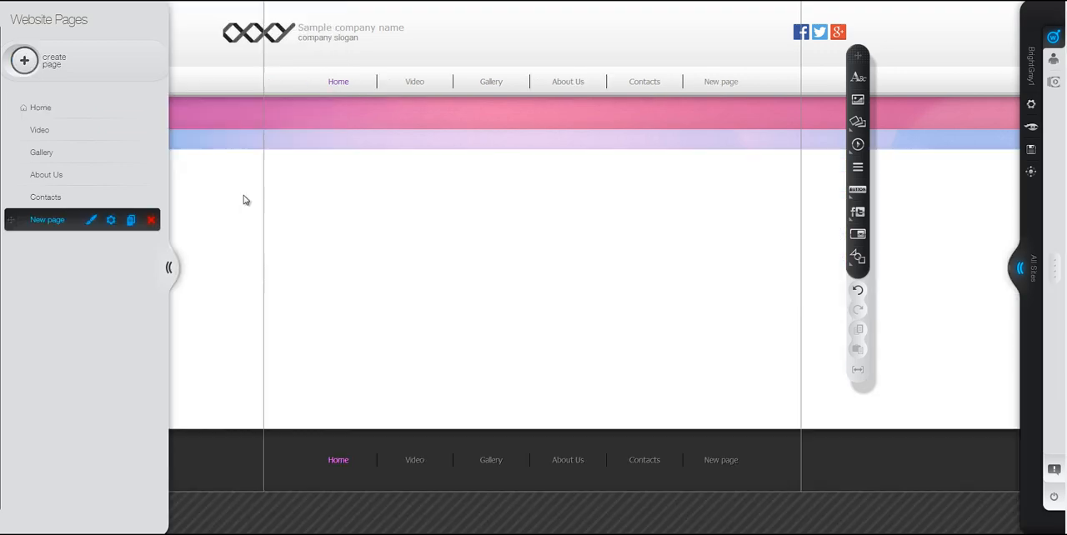
- Place Gallery before Video in the page order and switch to the Gallery page
left_click_drag(12, 153, 12, 130)
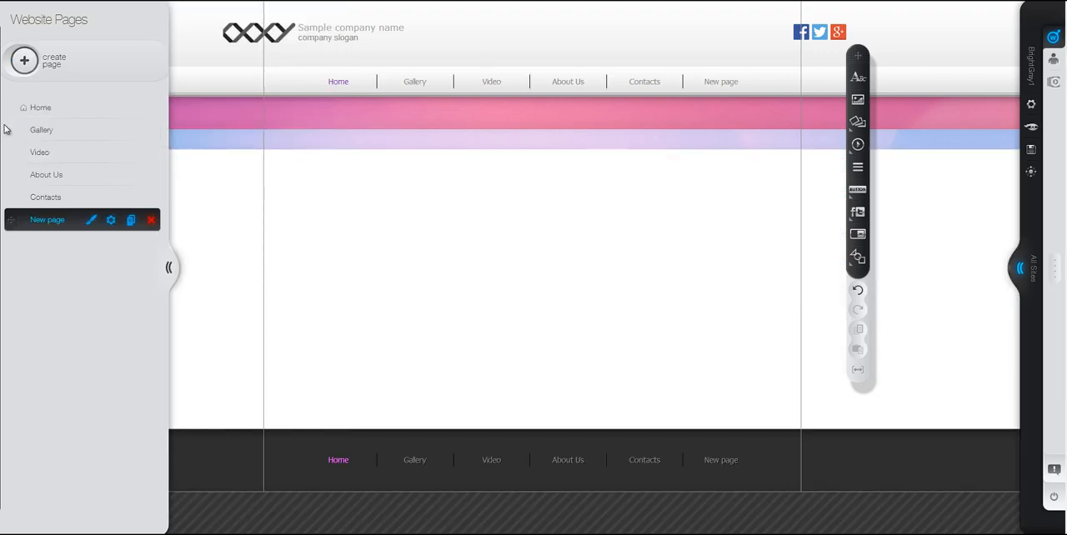
left_click(41, 130)
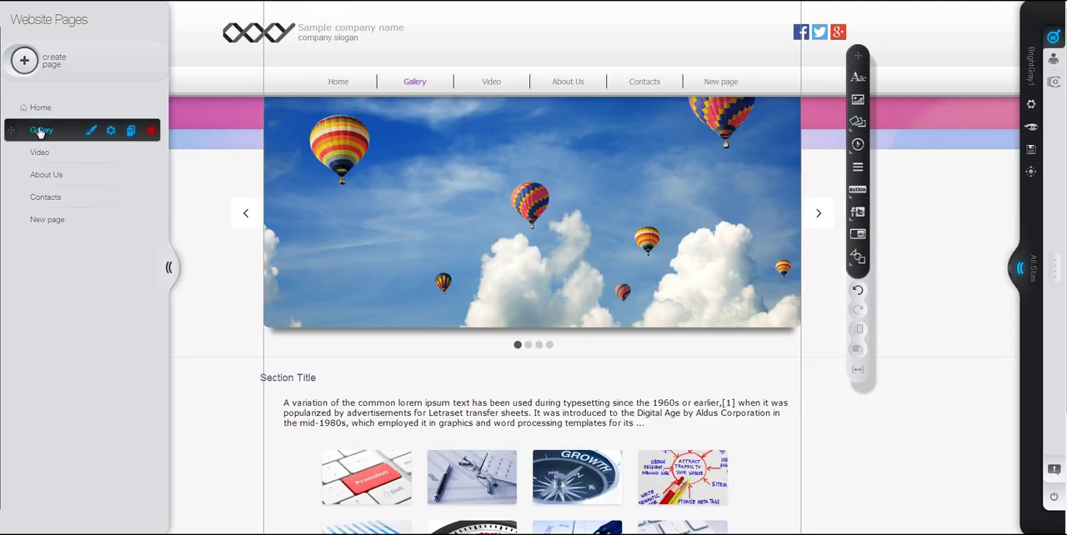
- Set the Gallery page's widescreen content background to a cloud image from the Media Library
left_click(92, 130)
left_click(241, 146)
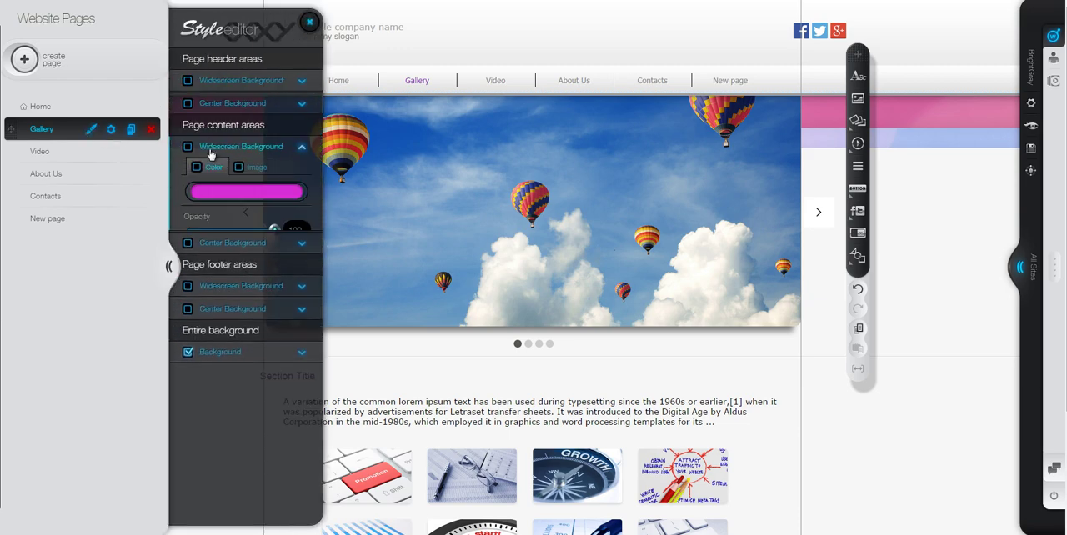
left_click(253, 167)
left_click(276, 205)
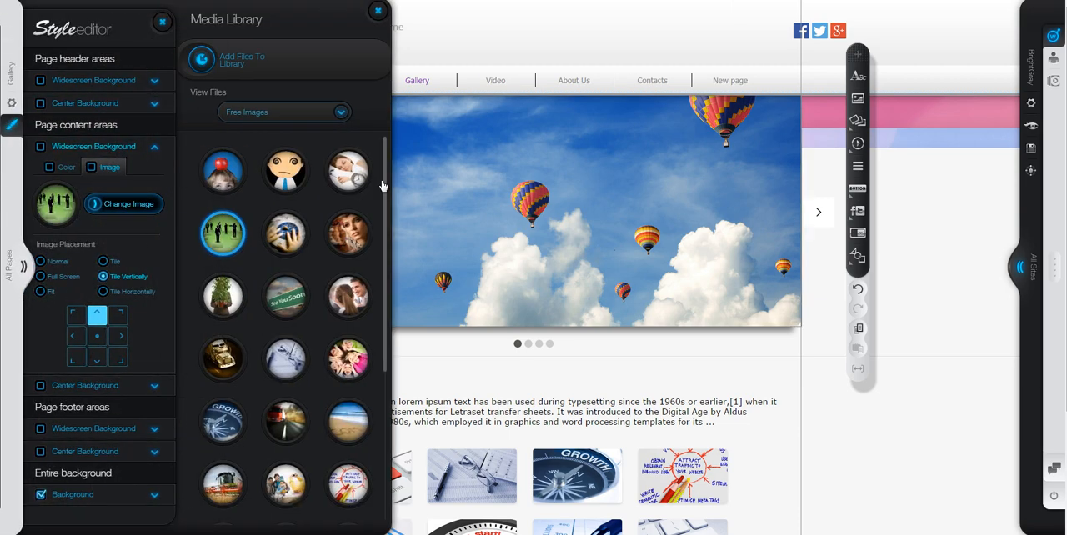
scroll(292, 333, "down", 3)
scroll(288, 375, "down", 4)
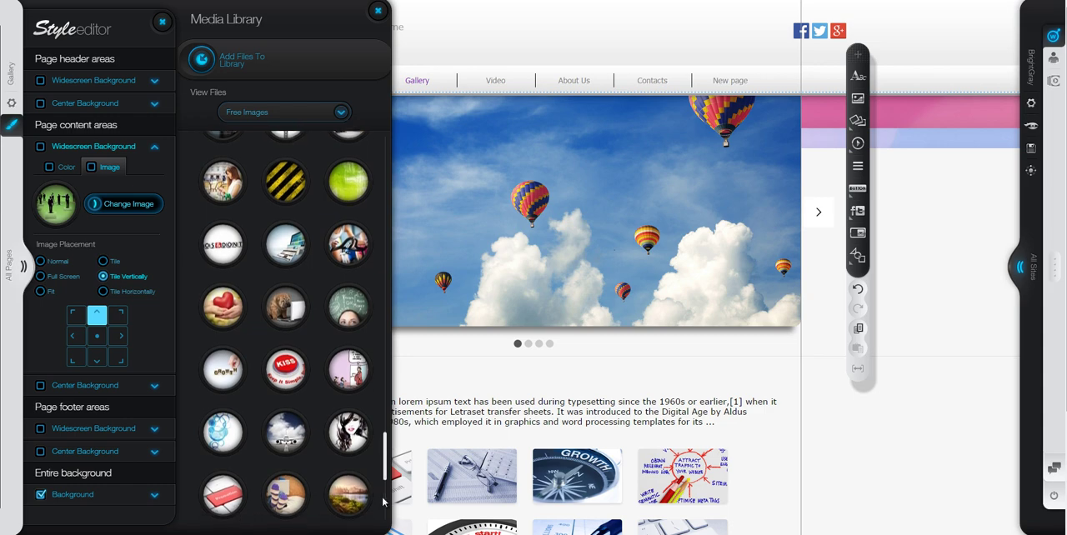
left_click(286, 433)
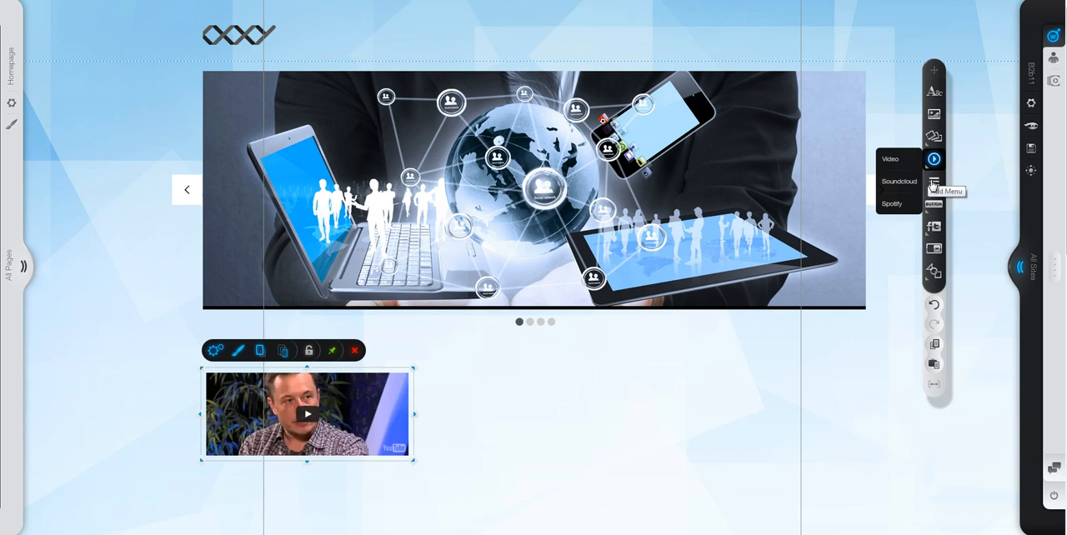
- Add a navigation menu, SoundCloud and Spotify players, and a button with text beneath them
left_click(934, 92)
left_click(900, 182)
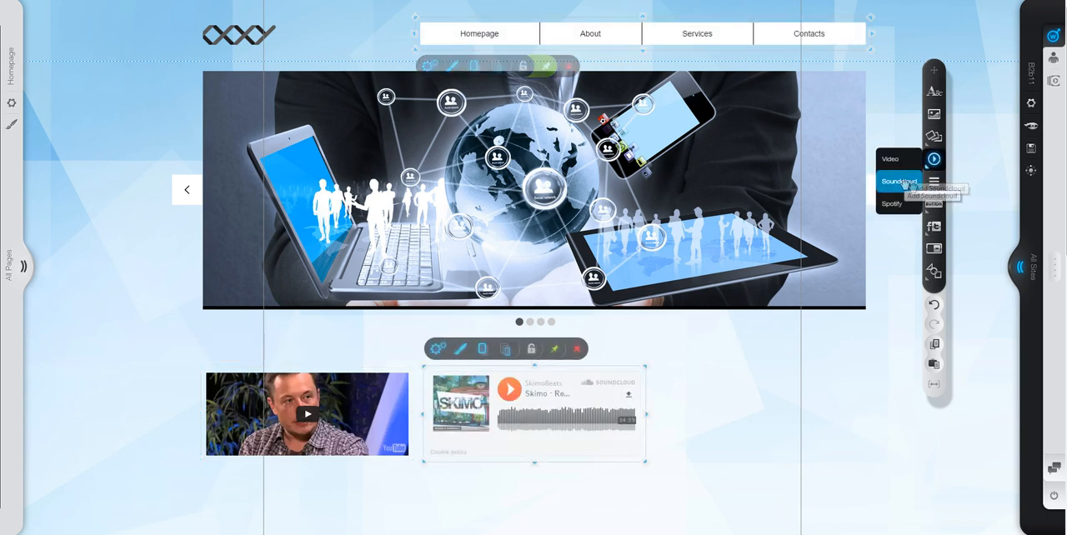
left_click(897, 204)
left_click(934, 204)
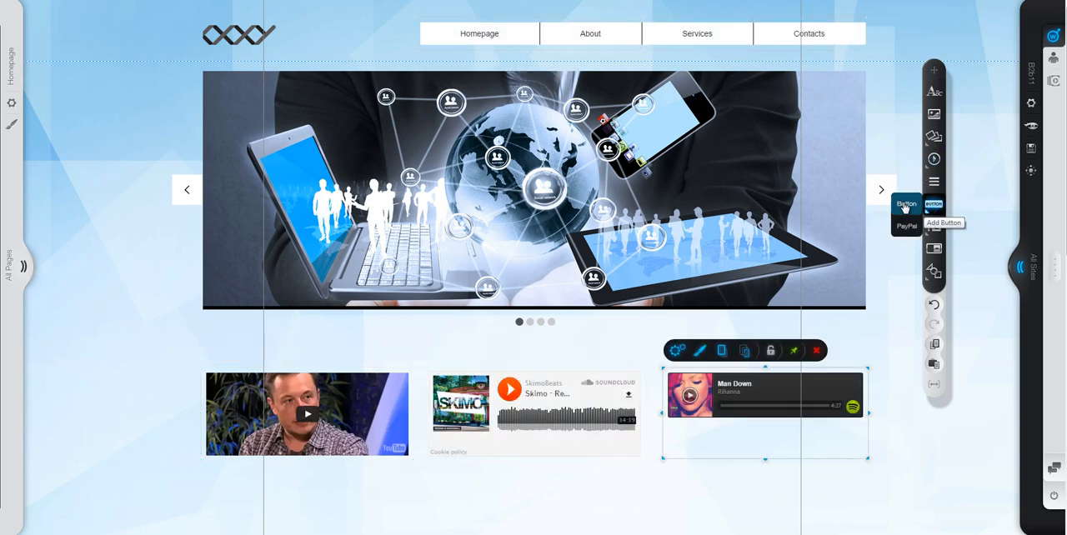
left_click(900, 204)
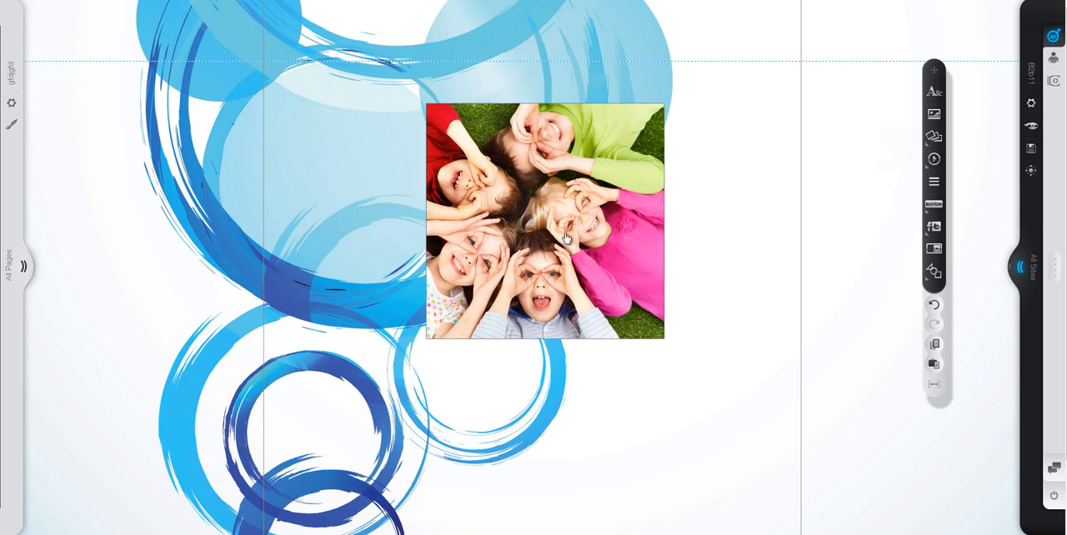
- Style the children's photo as a circle with white inner border, blue outer border and inner glow
left_click(536, 223)
left_click(458, 82)
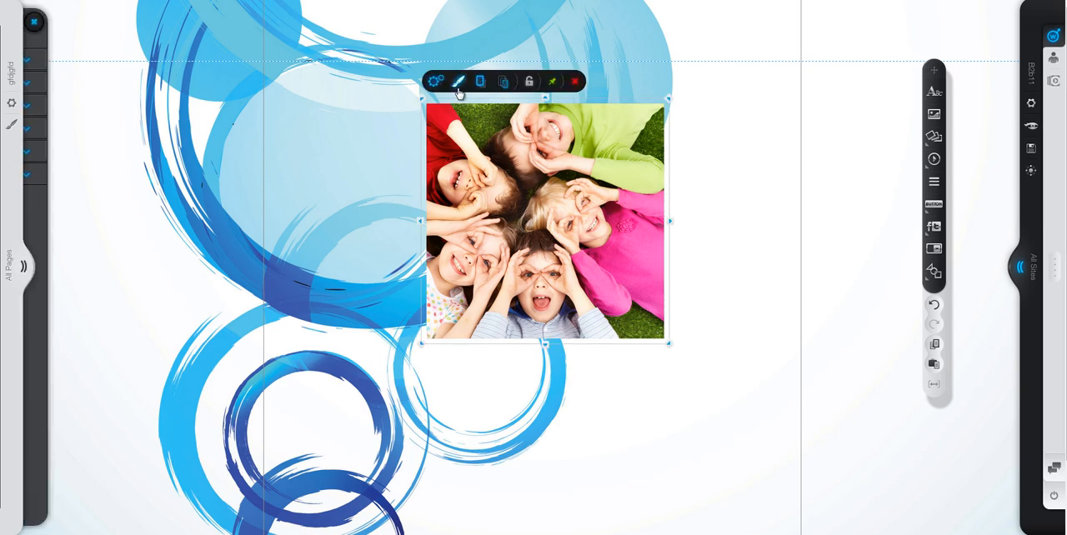
left_click(42, 59)
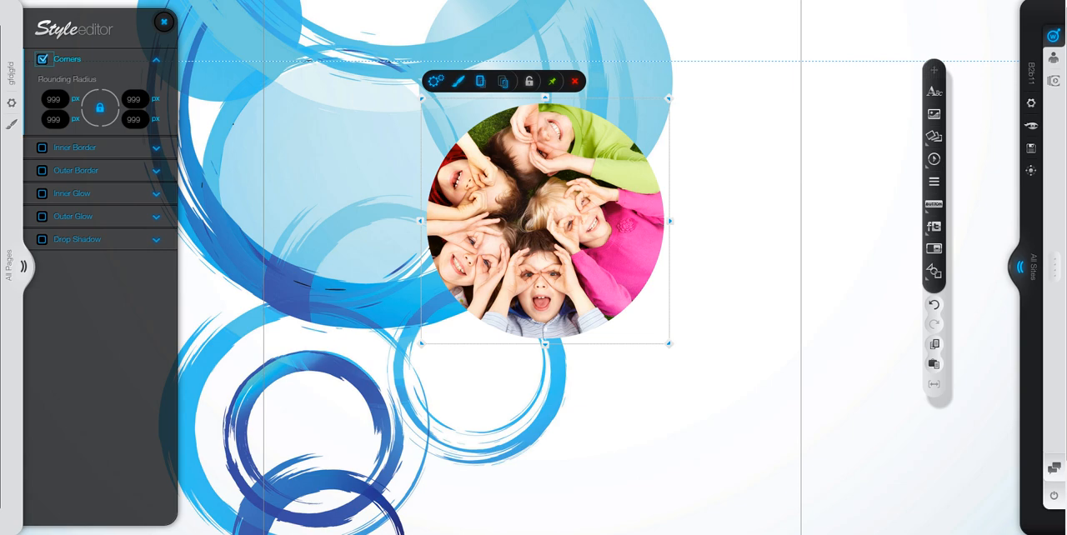
left_click(41, 148)
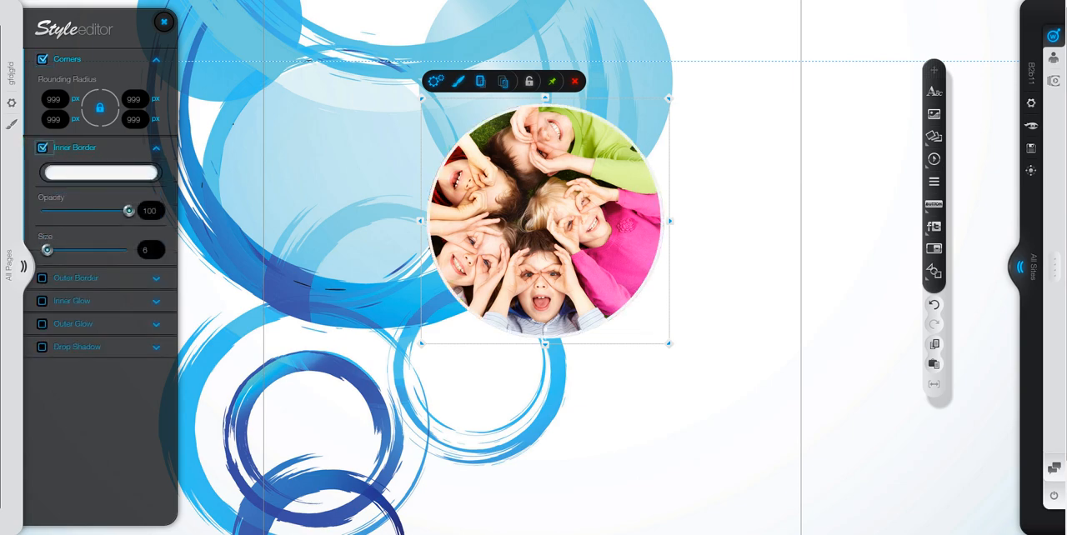
left_click(42, 279)
left_click(41, 409)
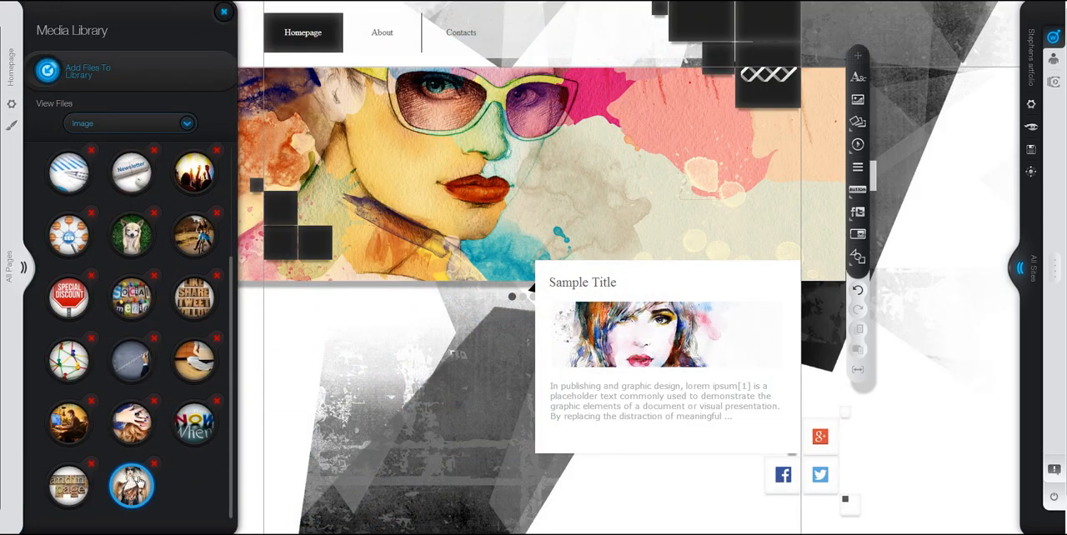
- Place a library image on the page, reshape it wider, and type the two-line headline about websites without coding
left_click_drag(132, 485, 317, 292)
left_click_drag(504, 499, 540, 456)
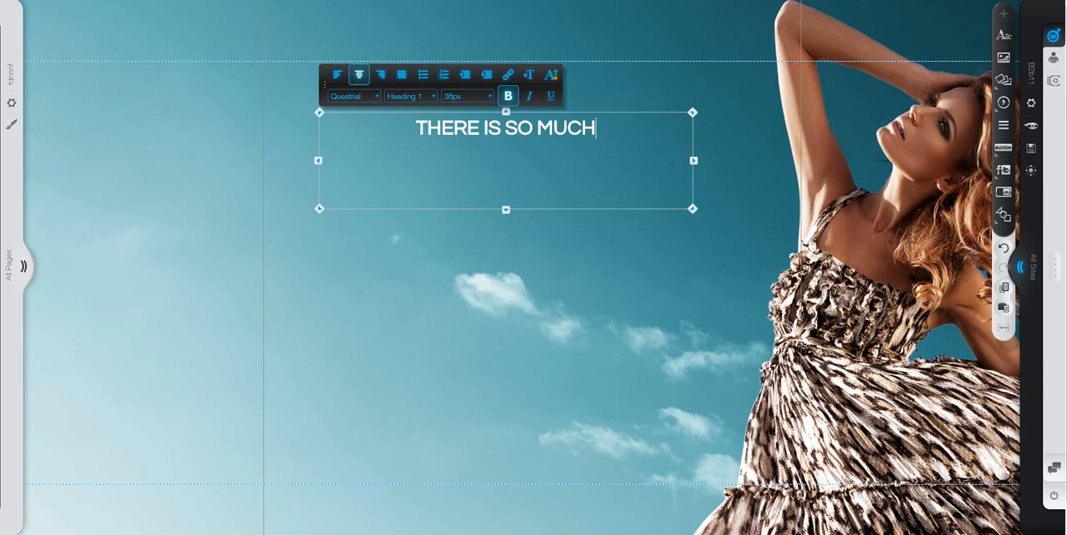
type("FOR YOUR WEBSITE WI")
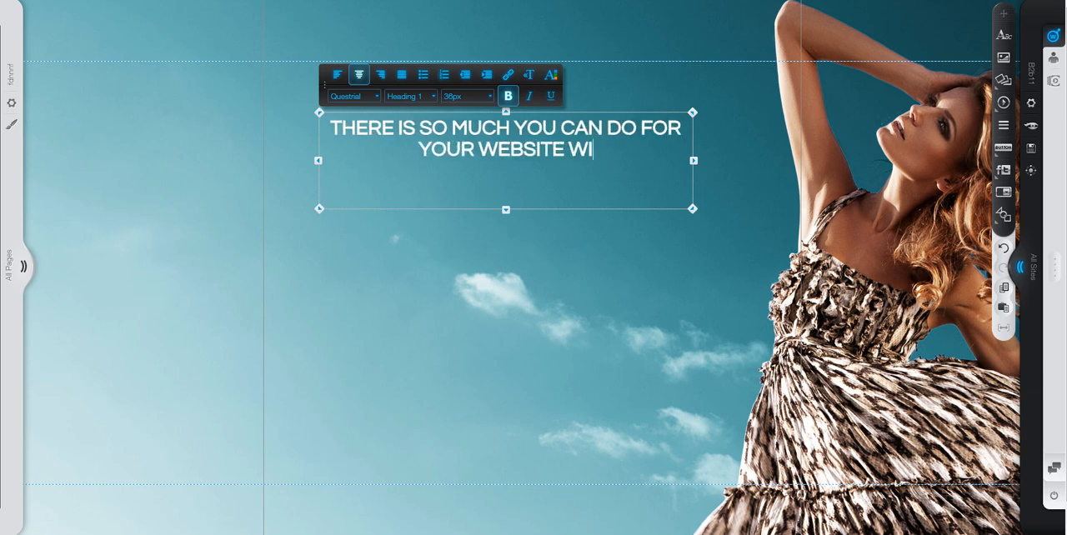
type("THOUT CODING!")
key("Return")
key("Return")
type("HAVE FUN CREA")
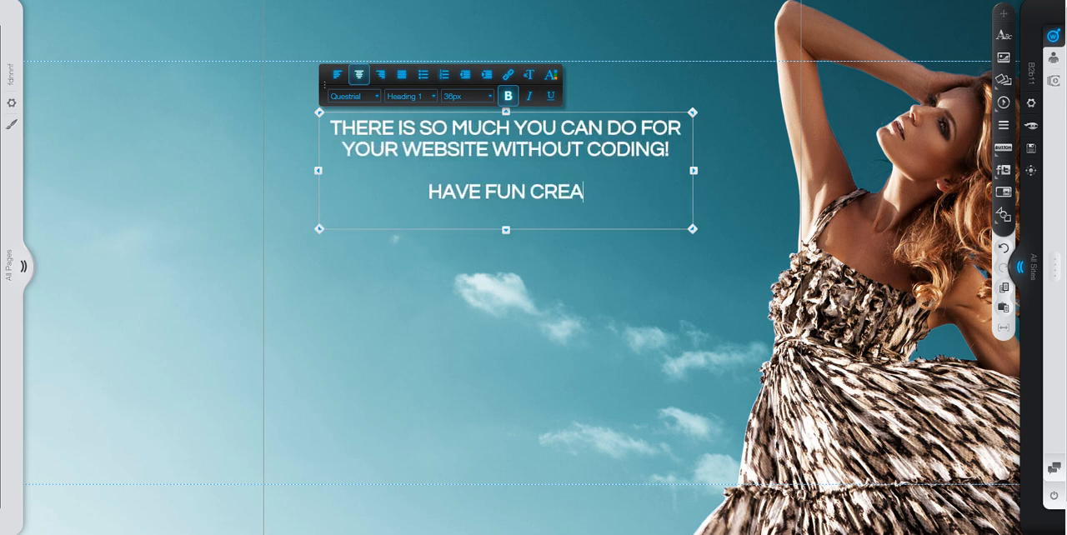